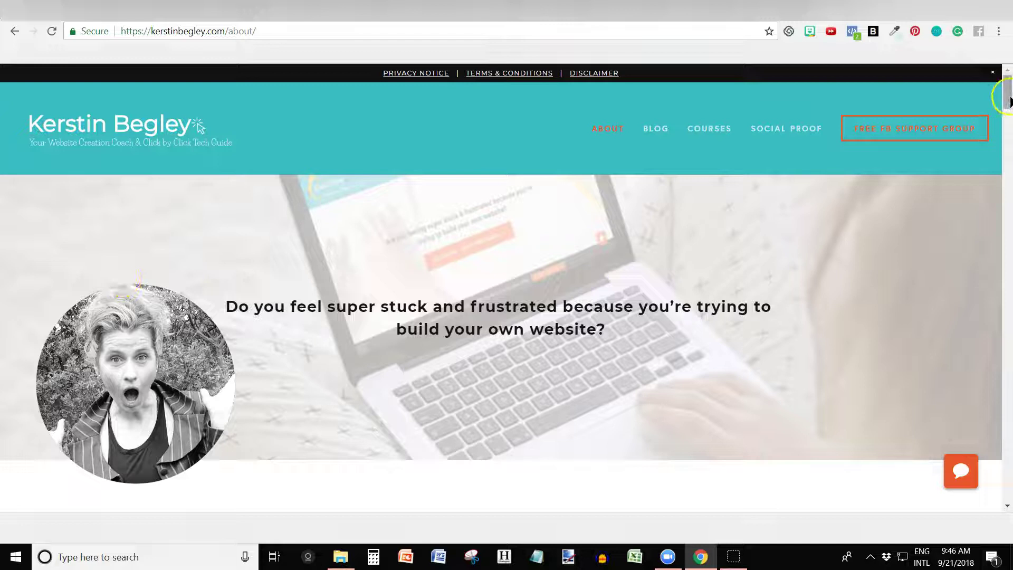
Step: Reload and scroll the live About page, then return to the About page in the site editor
left_click_drag(1009, 98, 1009, 179)
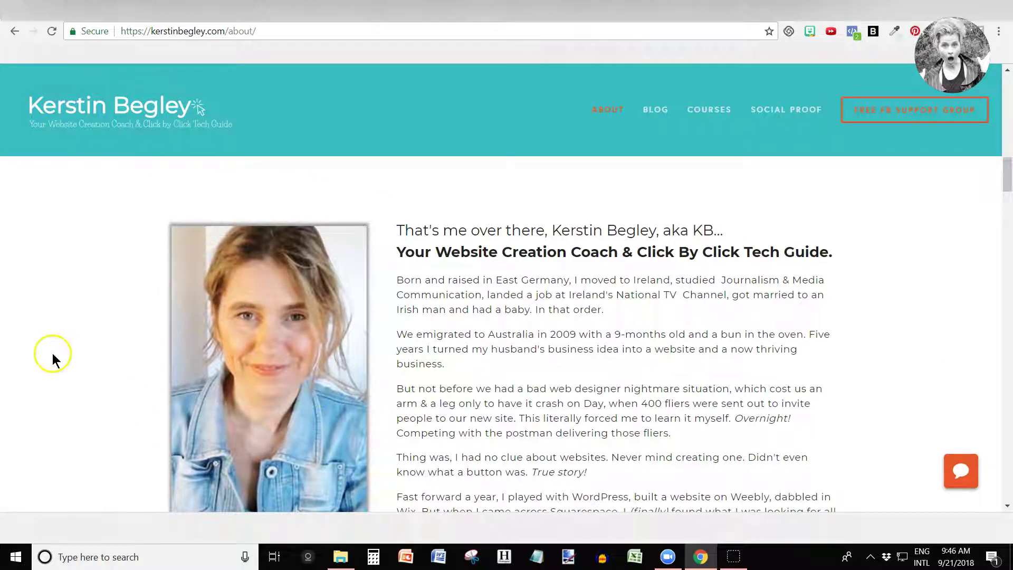
scroll(988, 260, "up", 12)
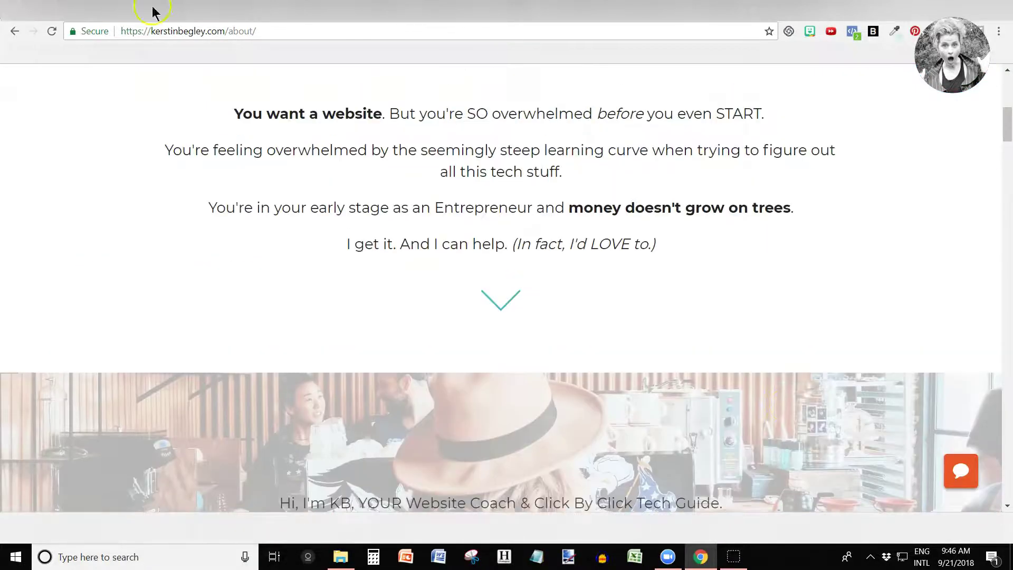
left_click(52, 31)
scroll(1009, 127, "down", 14)
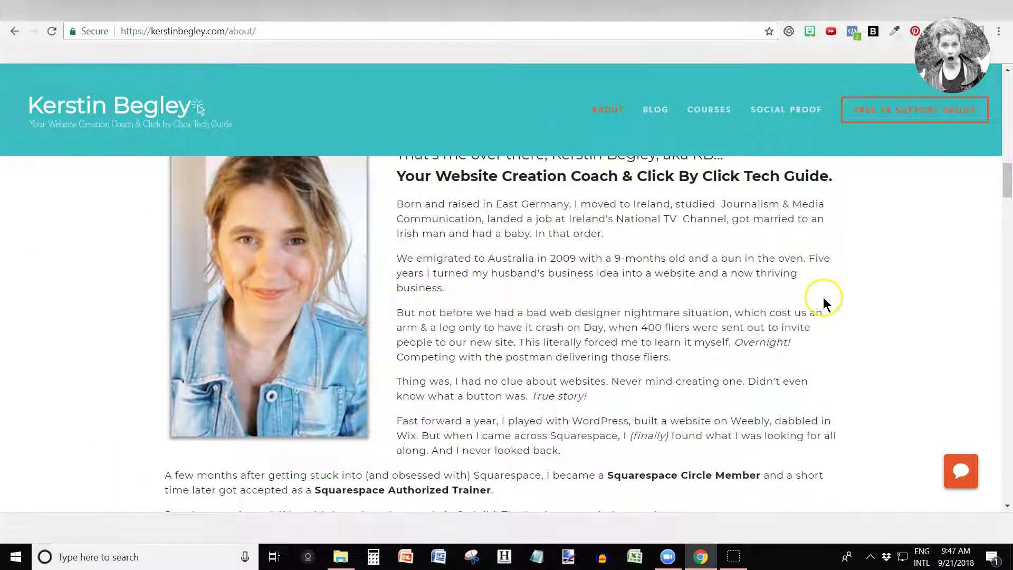
left_click(726, 14)
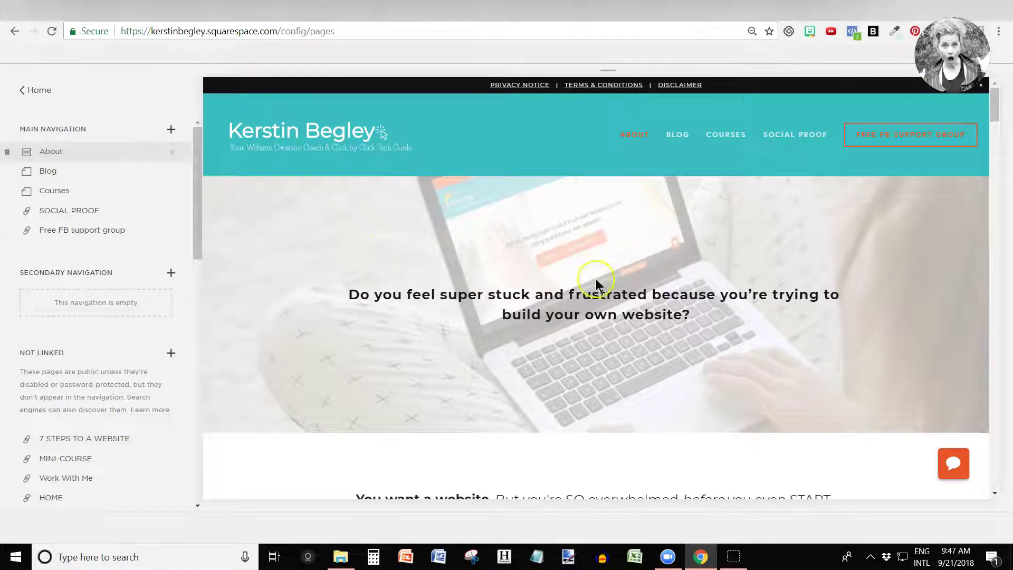
Step: Edit the Official Bio section and drag its heading and bio text block below the portrait
left_click_drag(999, 104, 1007, 364)
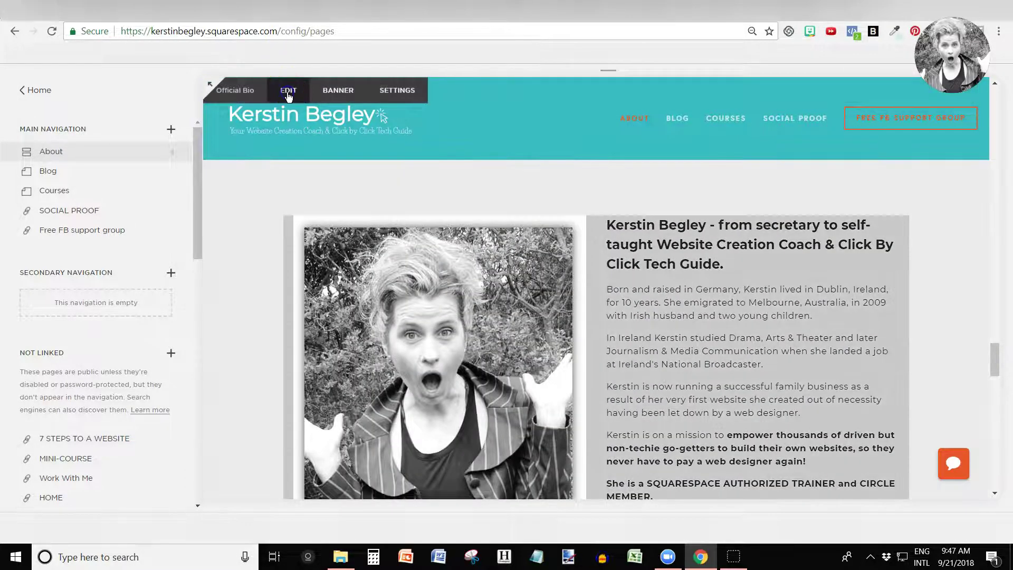
left_click(287, 89)
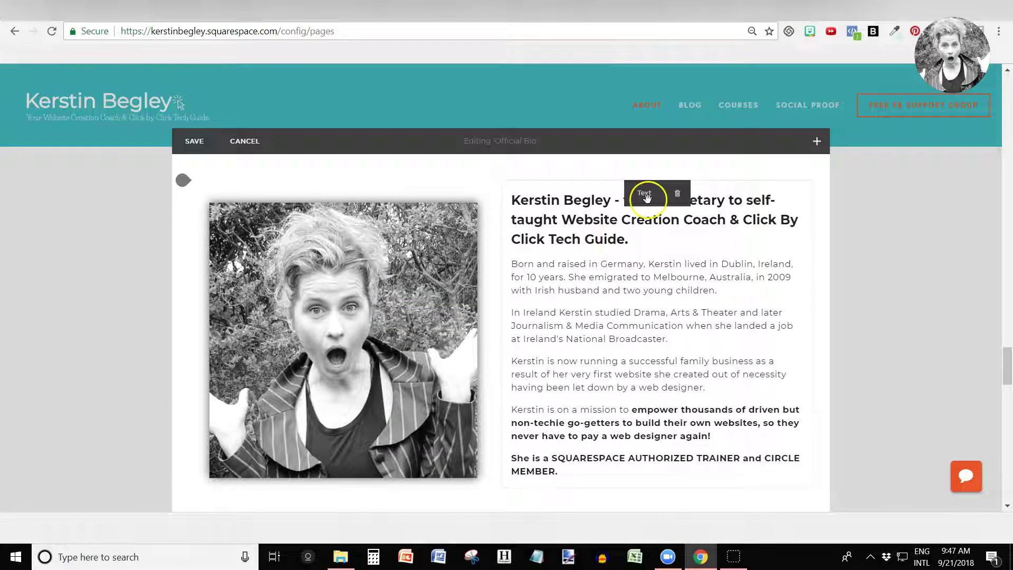
left_click_drag(644, 174, 471, 443)
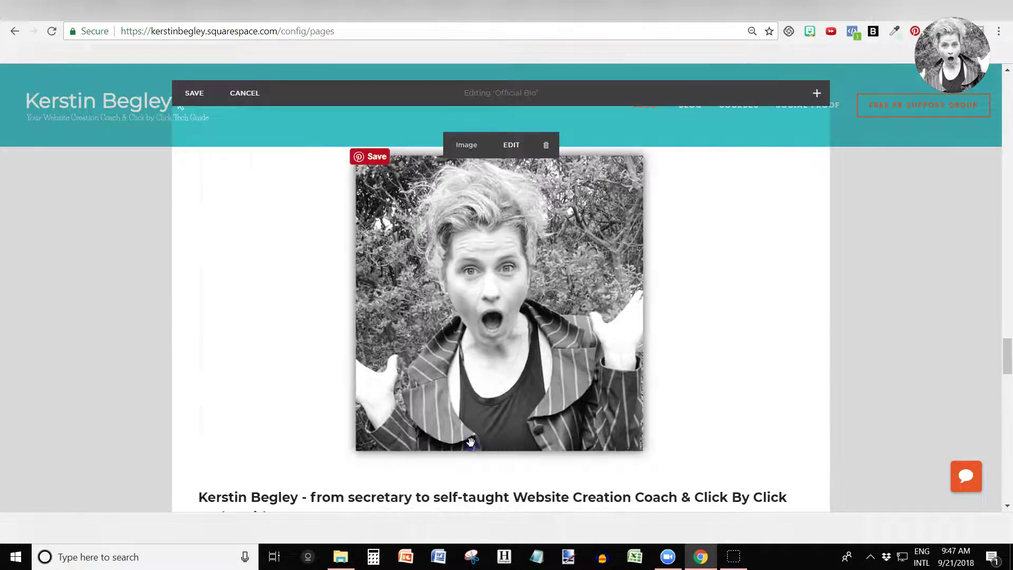
Step: Apply the Overlap design, positioned Left, to the bio portrait image block
left_click(507, 148)
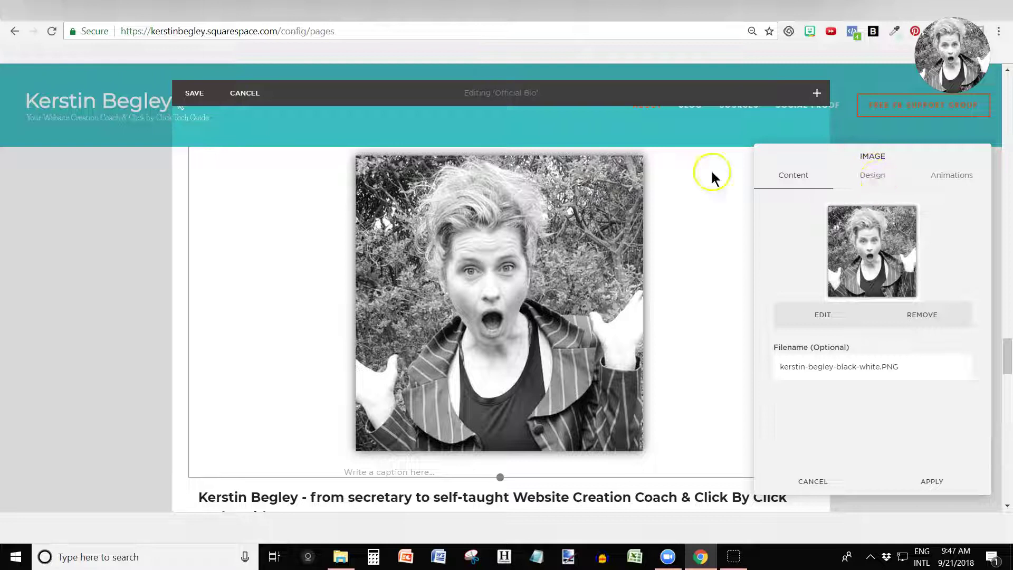
left_click(877, 176)
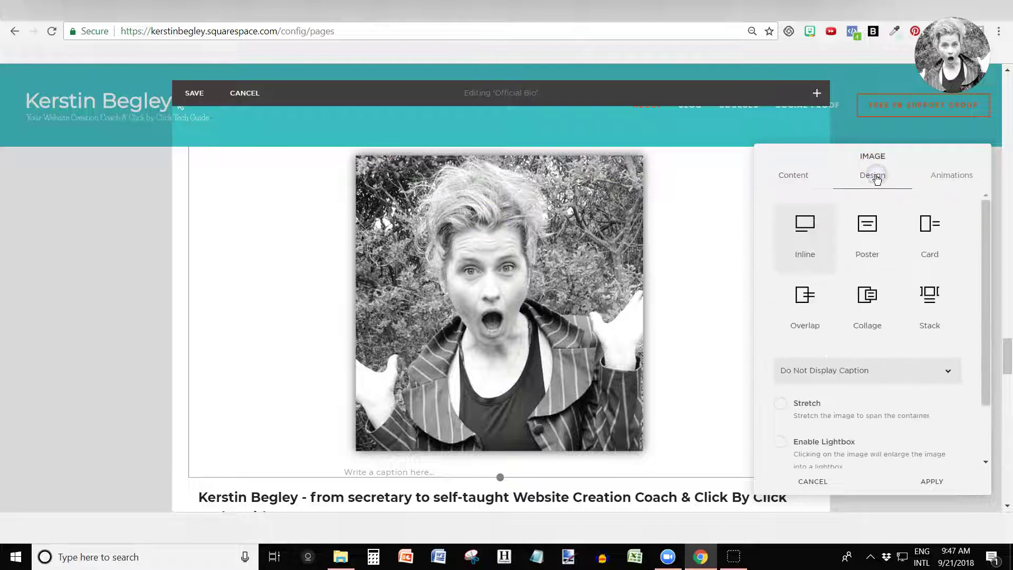
left_click(813, 316)
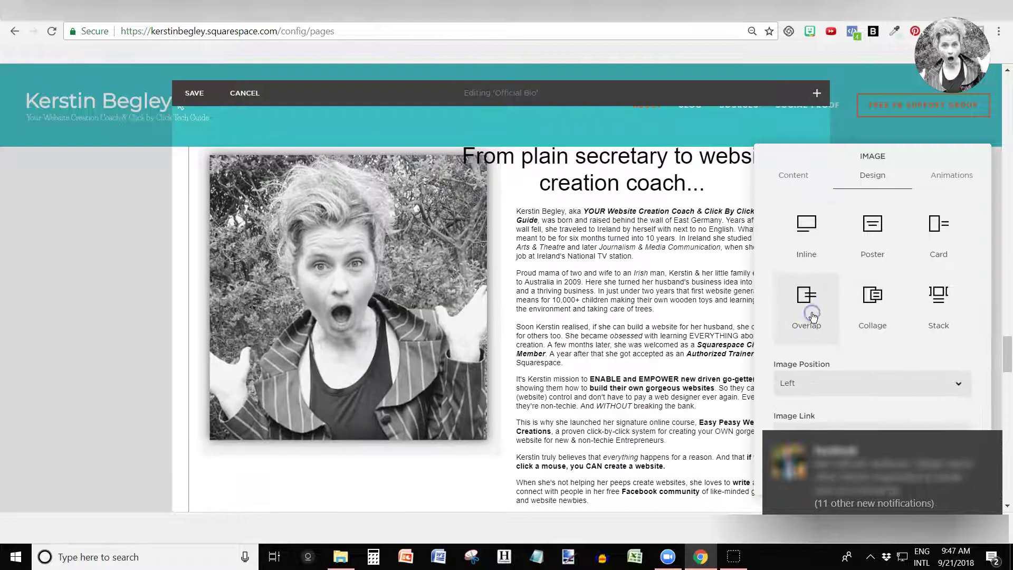
left_click(992, 437)
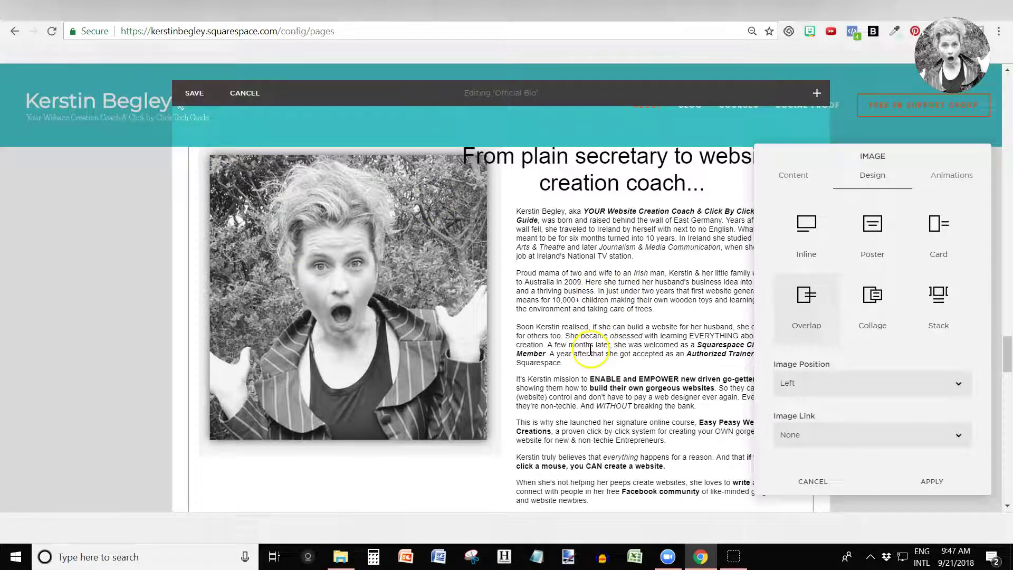
left_click(919, 481)
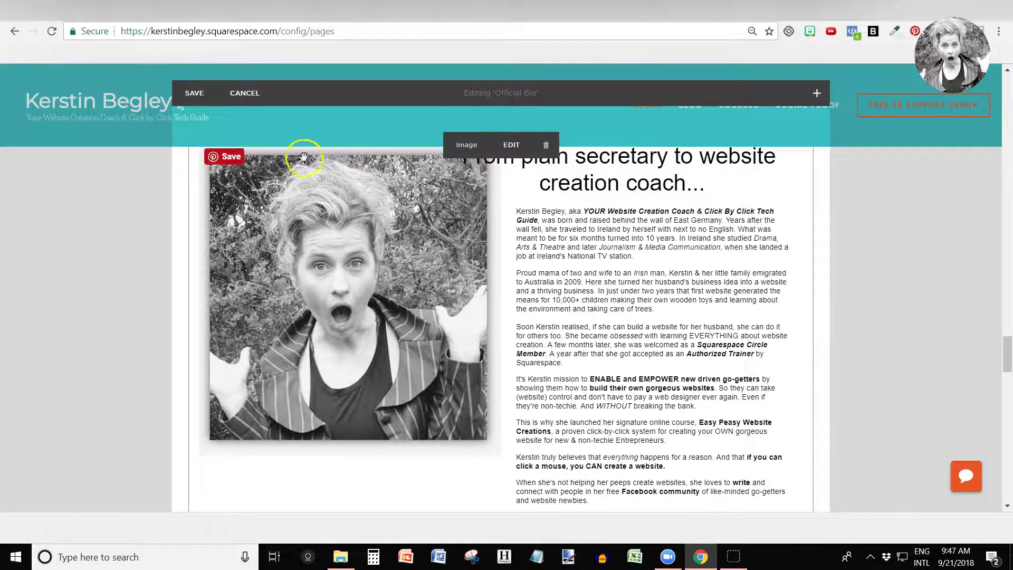
Step: Try the Fade In and Slide Up animations on the bio image block
left_click(519, 150)
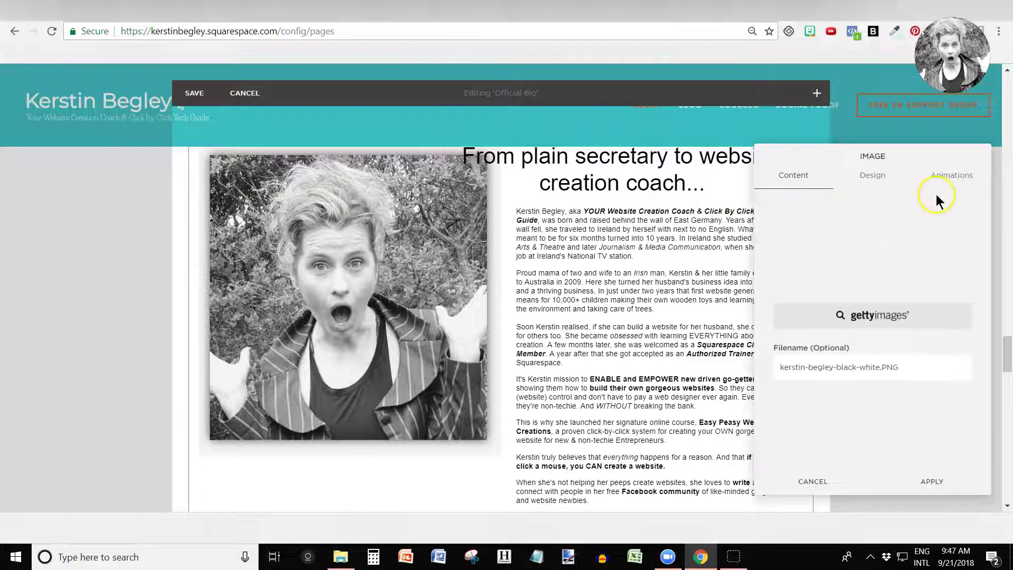
left_click(961, 178)
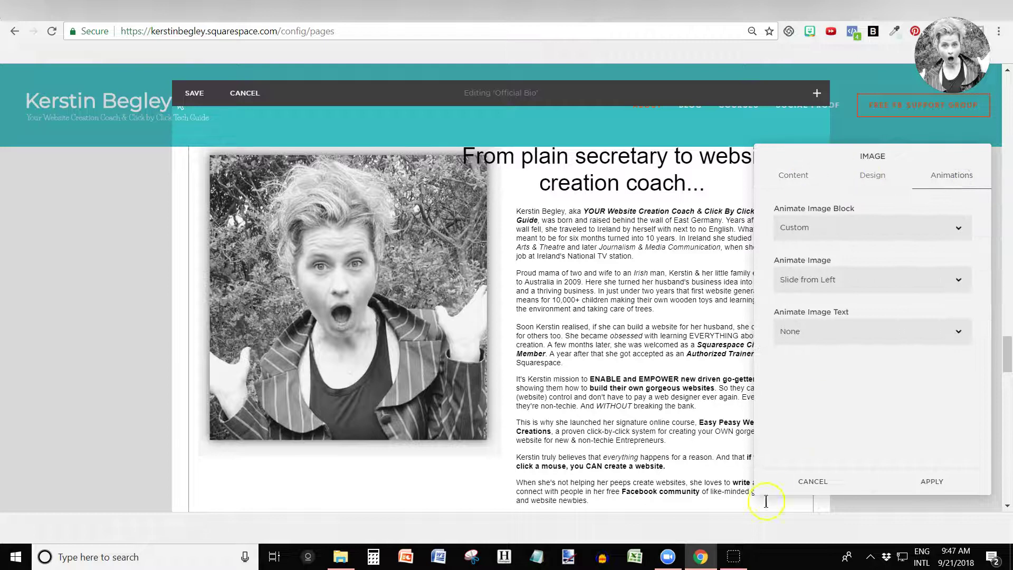
left_click(808, 230)
left_click(811, 234)
left_click(811, 235)
left_click(798, 256)
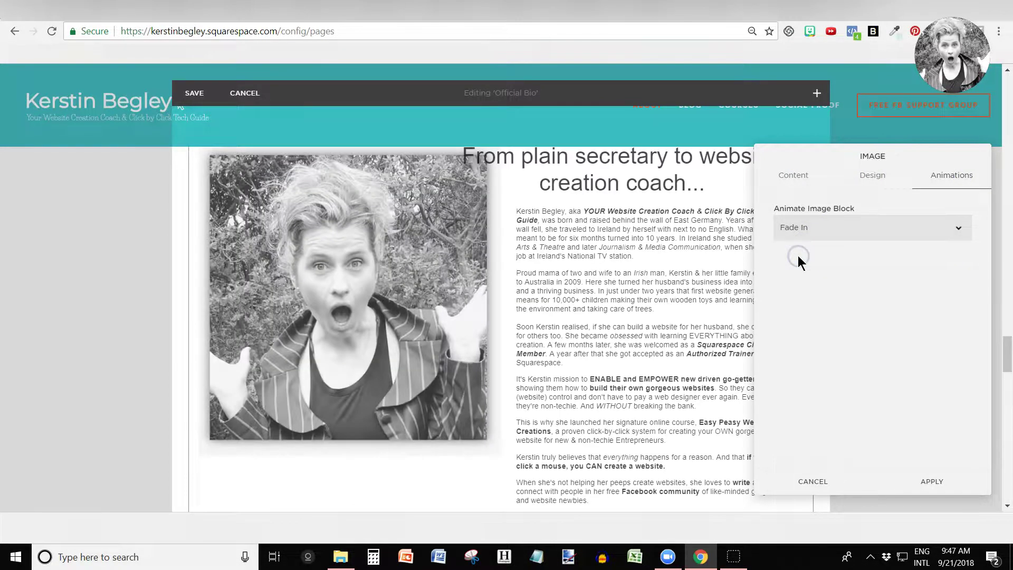
left_click(800, 231)
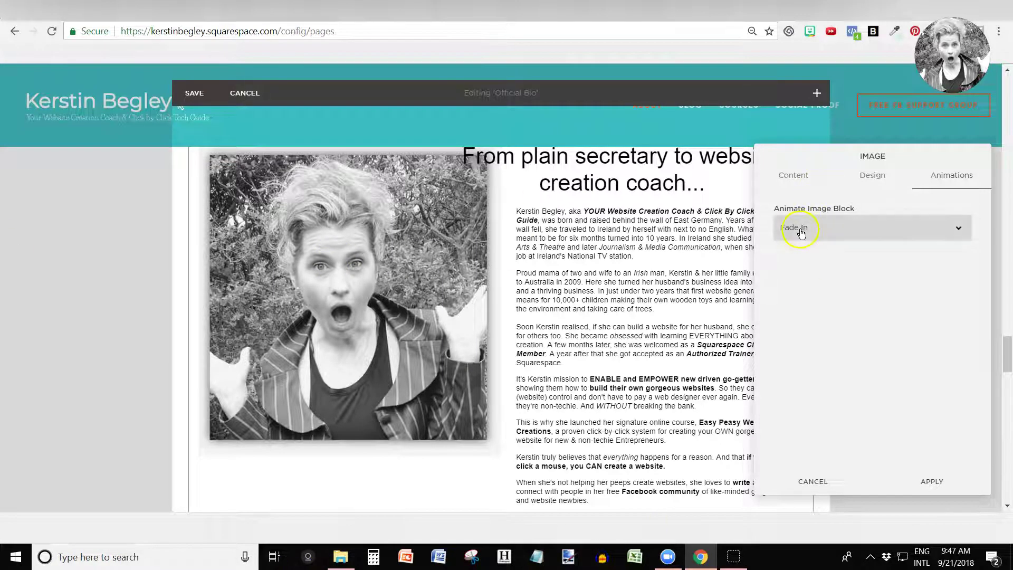
left_click(794, 273)
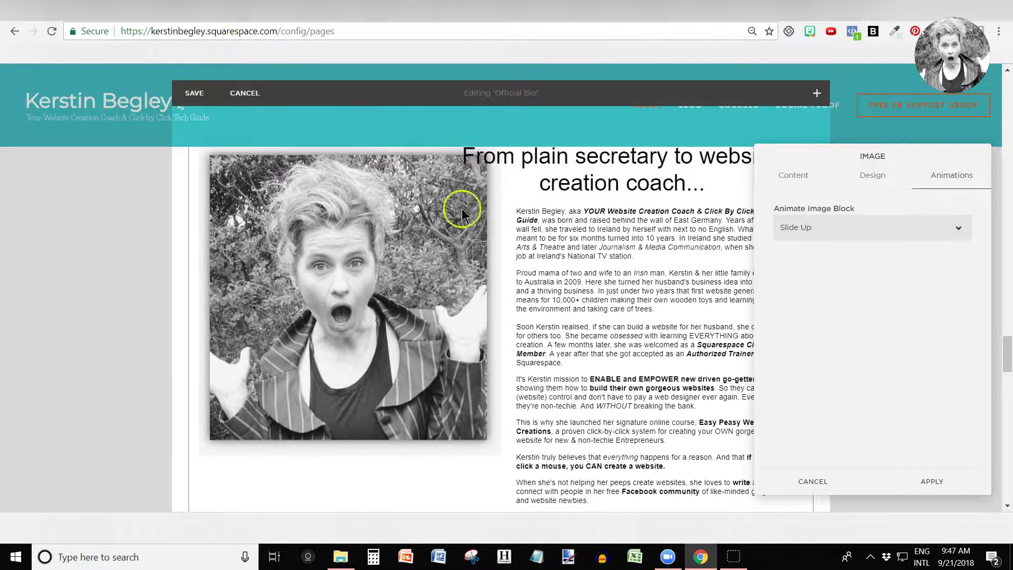
left_click(923, 237)
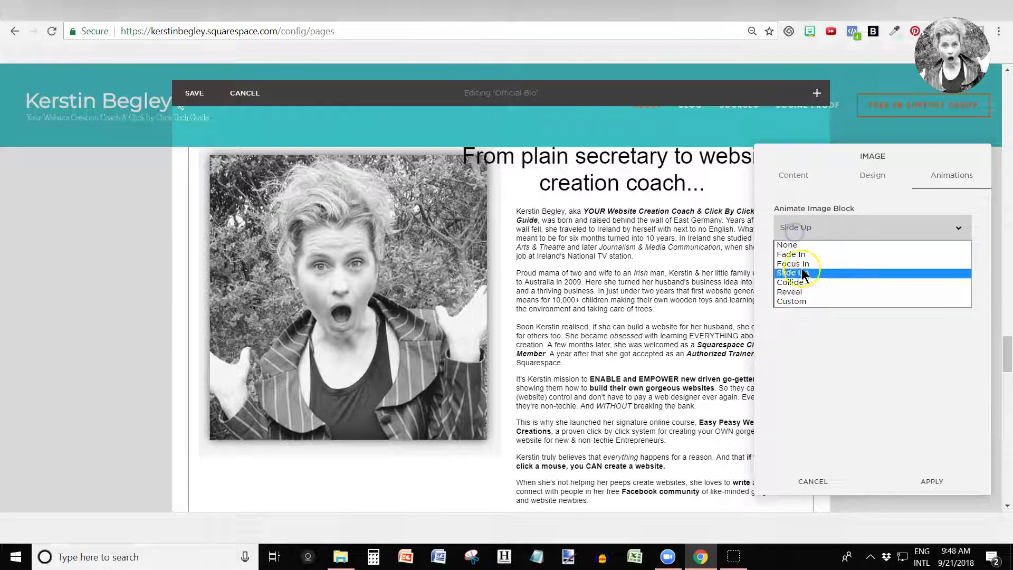
left_click(825, 226)
left_click(802, 233)
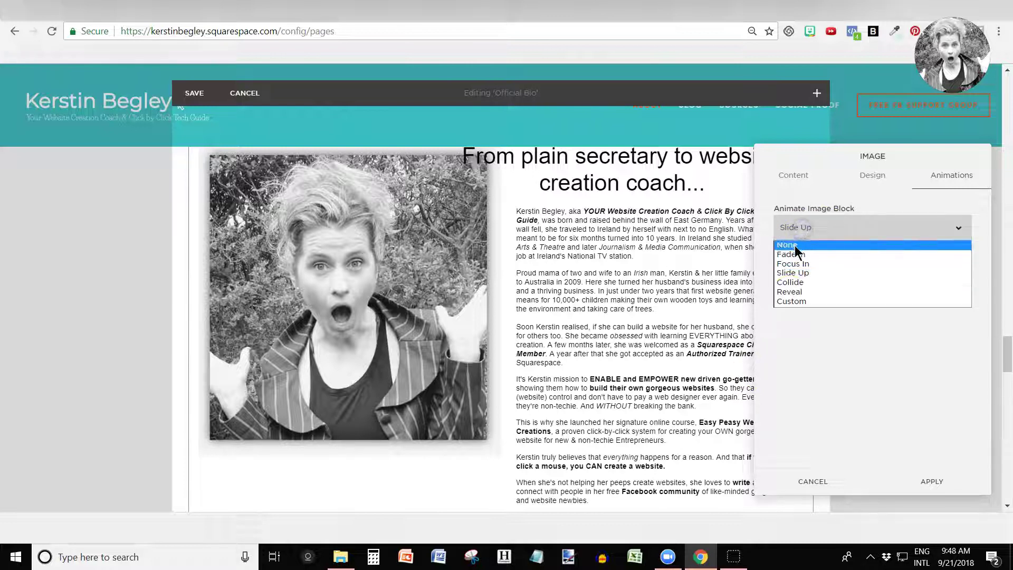
Step: Set Custom animations: image Slide from Left, text Slide from Right, and apply them
left_click(790, 300)
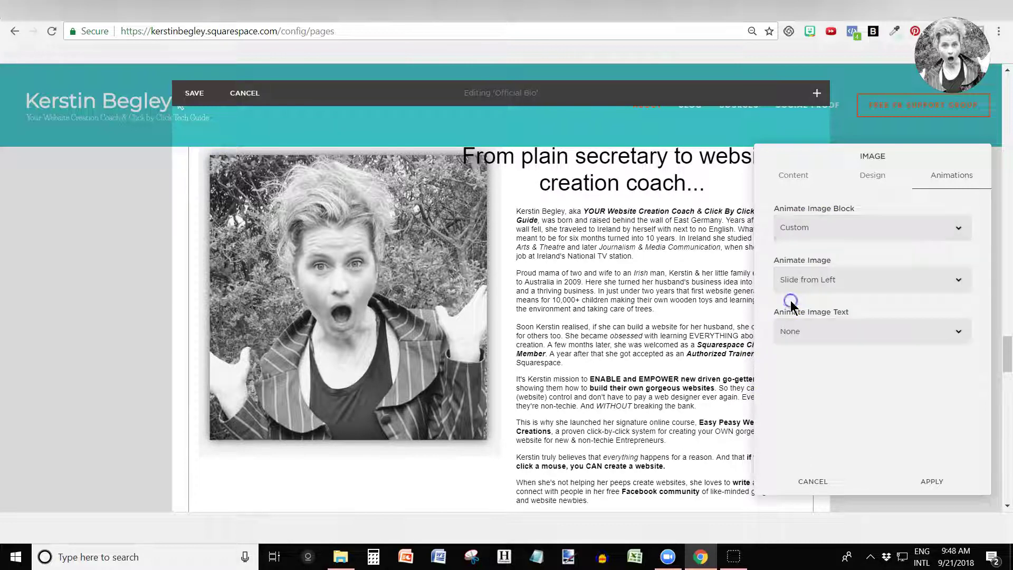
left_click(811, 281)
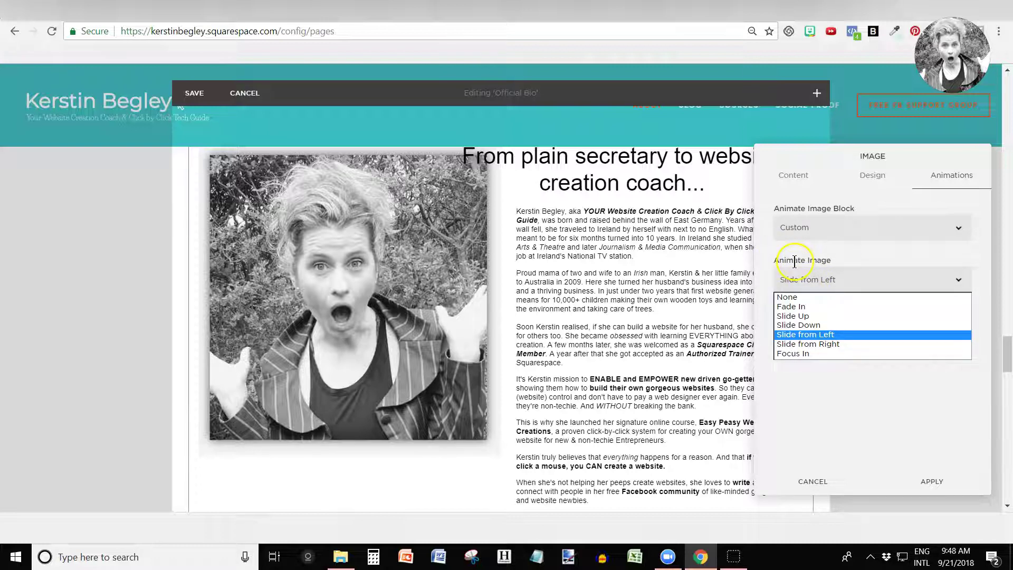
left_click(786, 336)
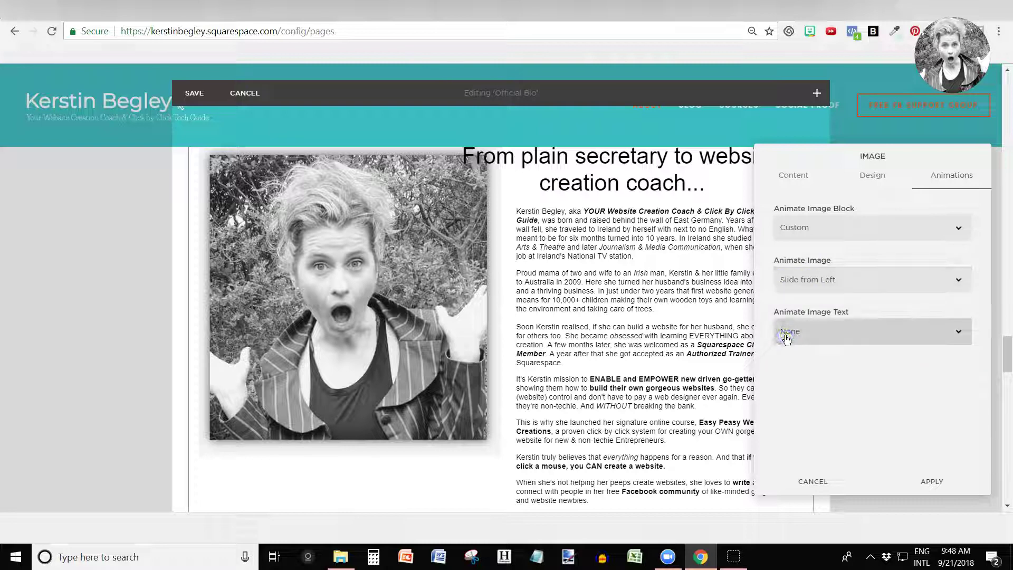
left_click(799, 332)
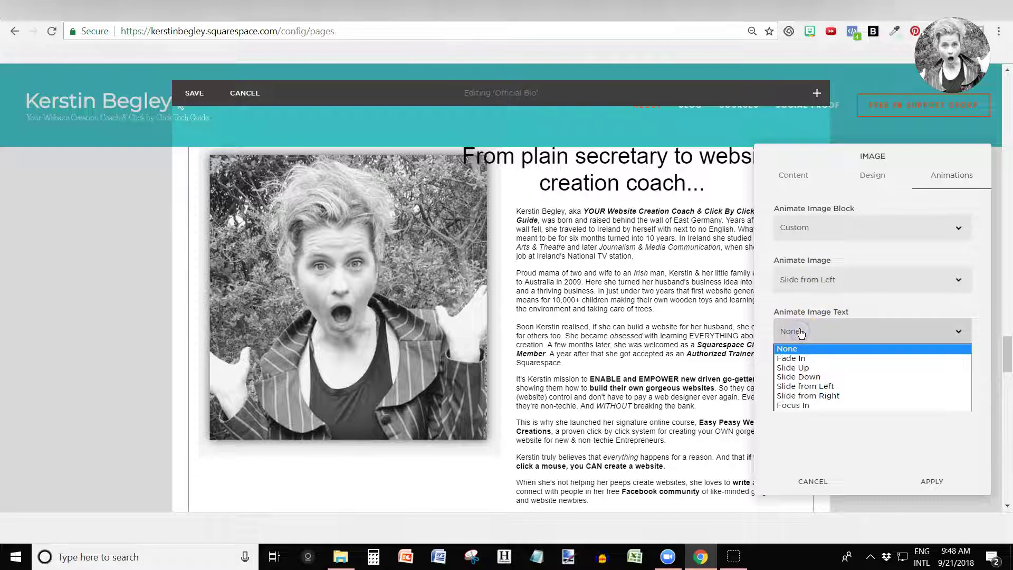
left_click(803, 397)
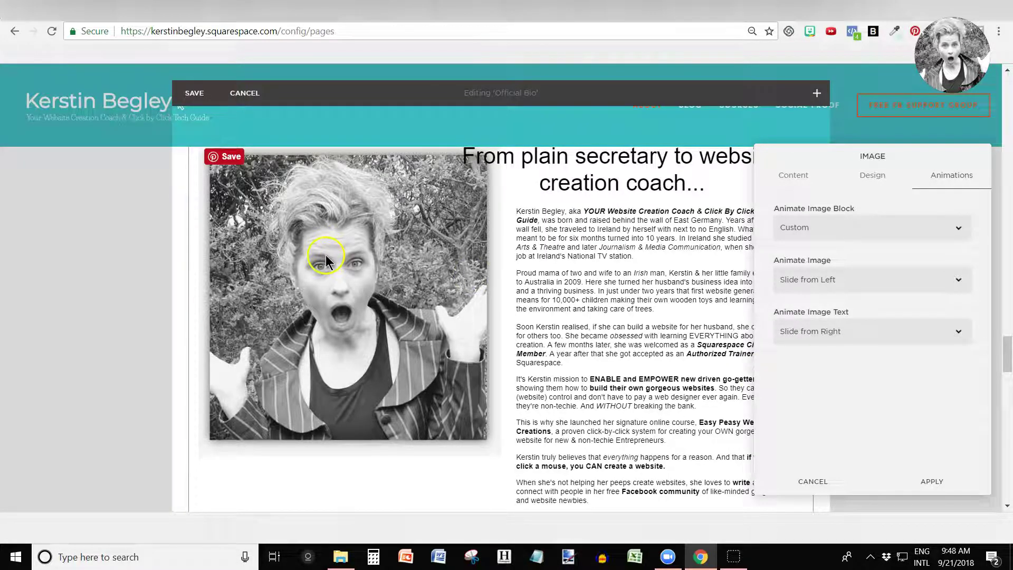
left_click(931, 481)
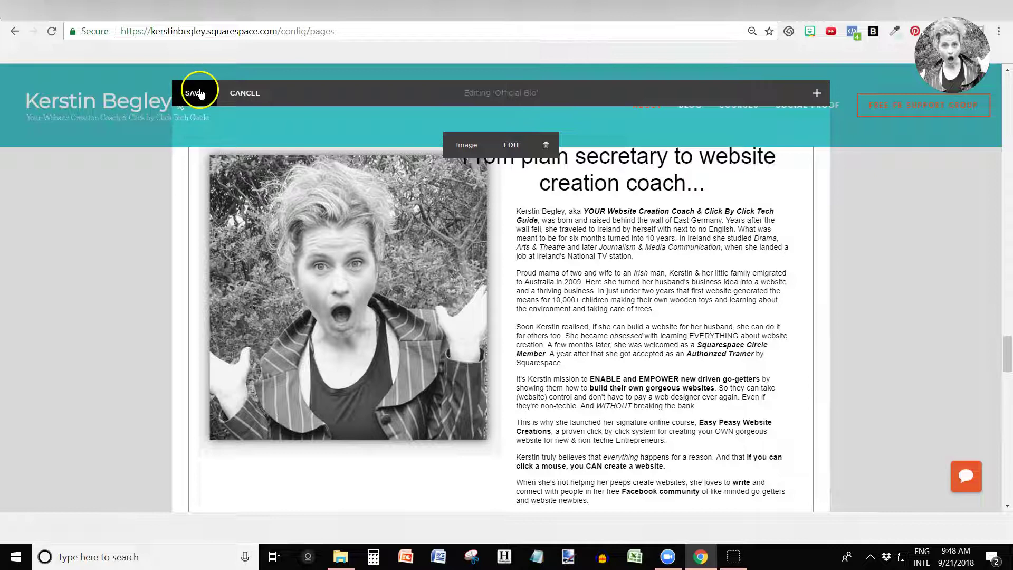
Step: Save the Official Bio edits and view the live About page
left_click(200, 93)
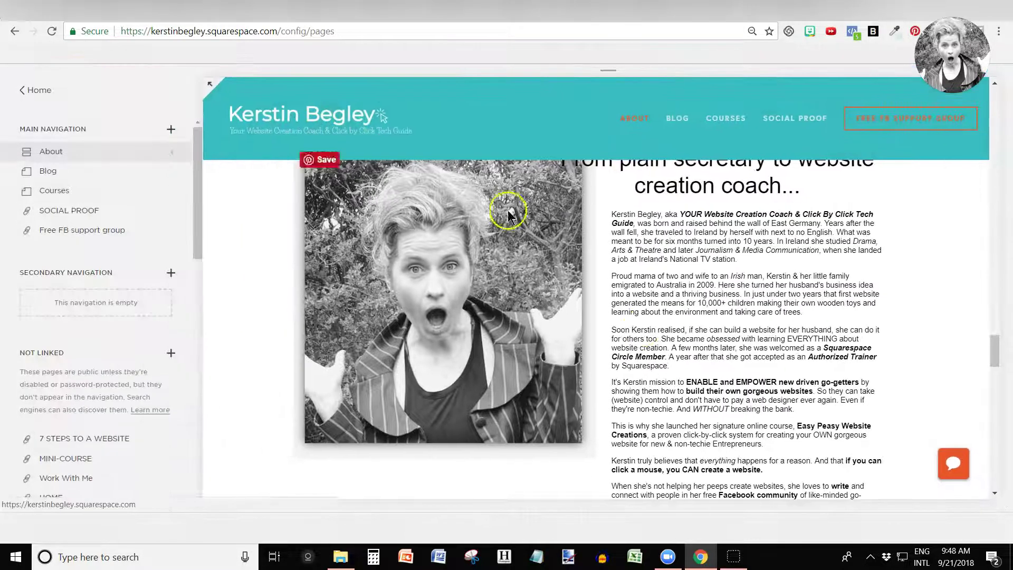
left_click(79, 150)
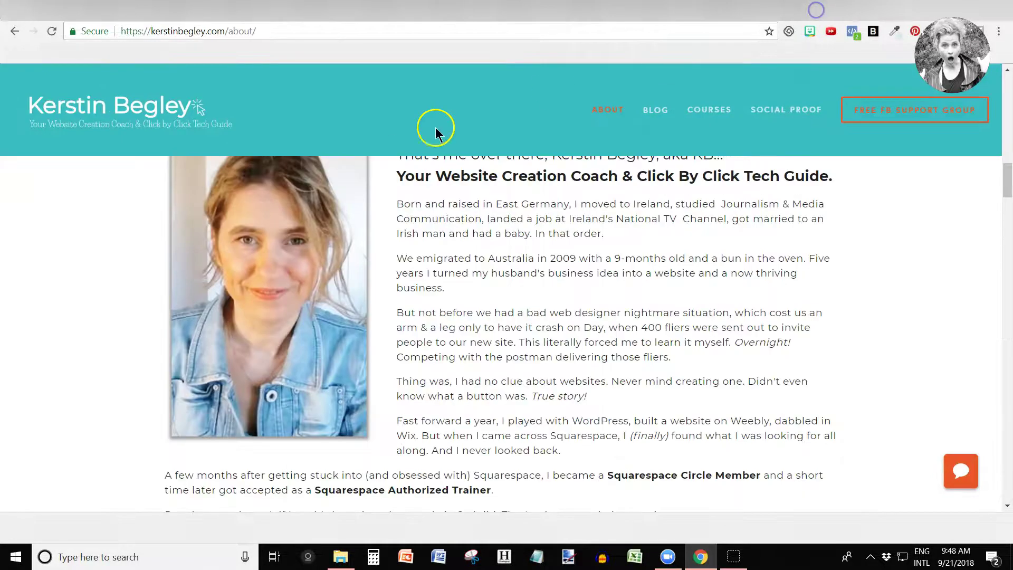
Step: Reload the live About page, scroll to the bio to watch its animations, then return to the editor
left_click(607, 109)
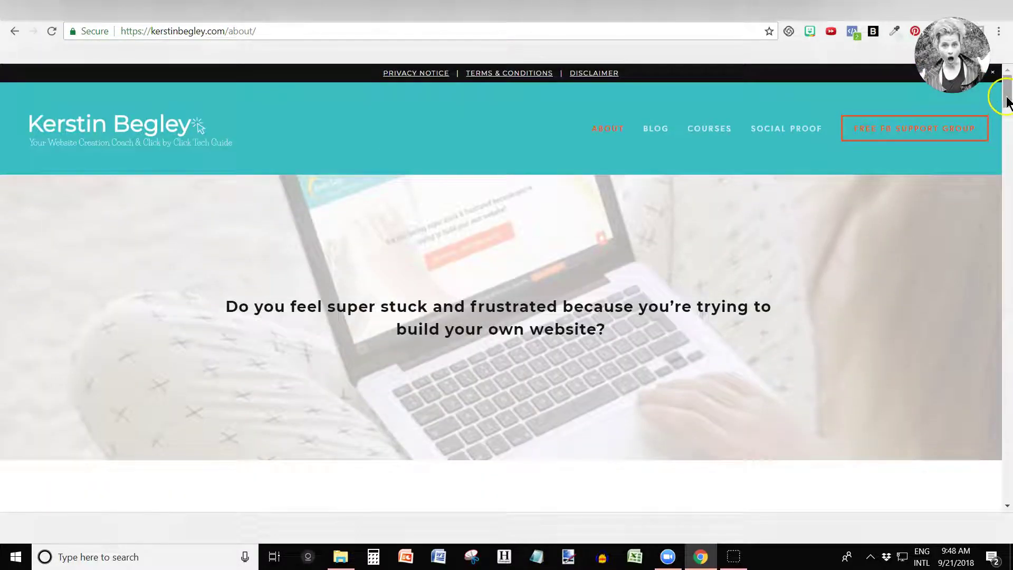
left_click_drag(1007, 97, 1008, 356)
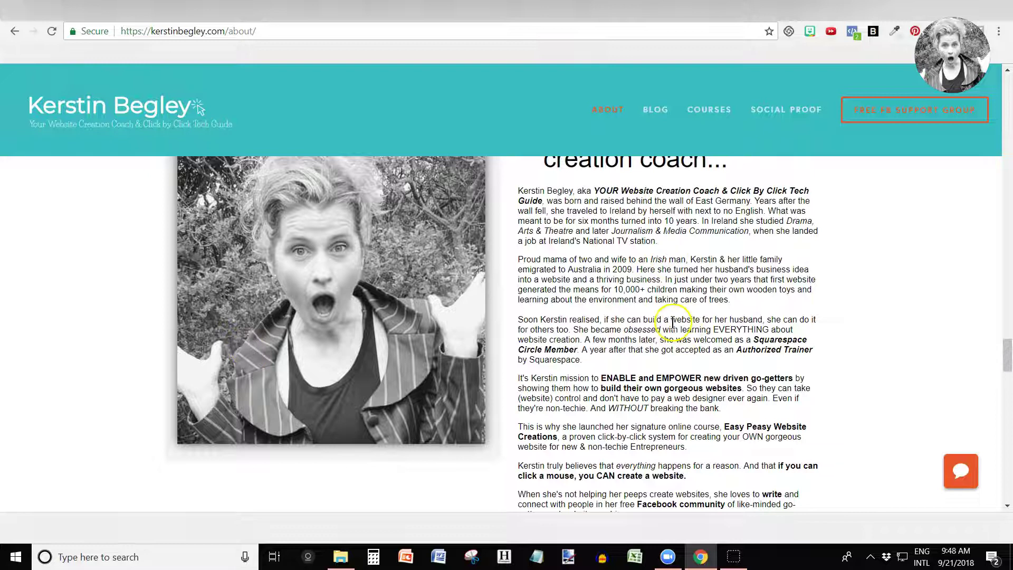
scroll(606, 327, "up", 1)
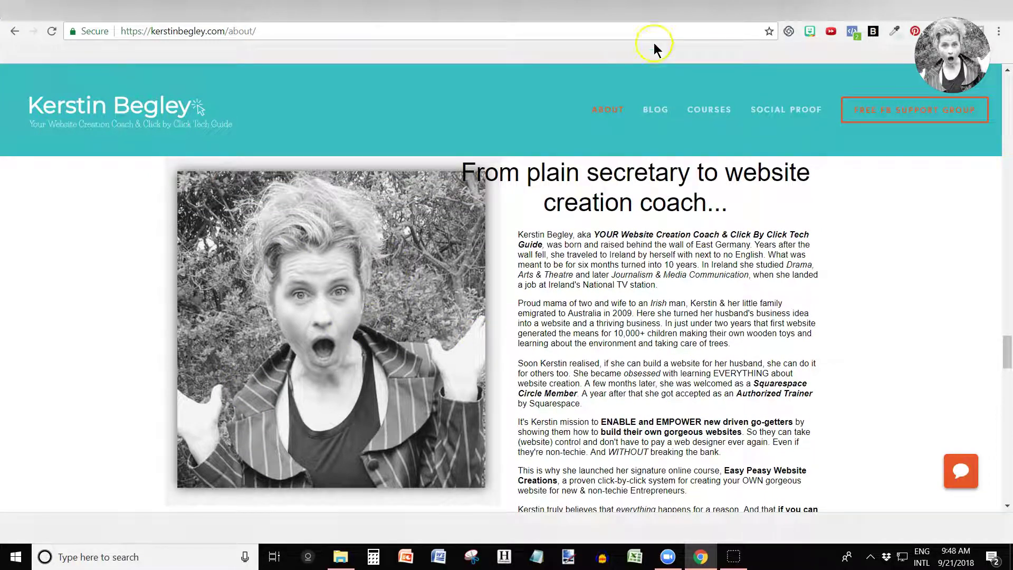
left_click(740, 12)
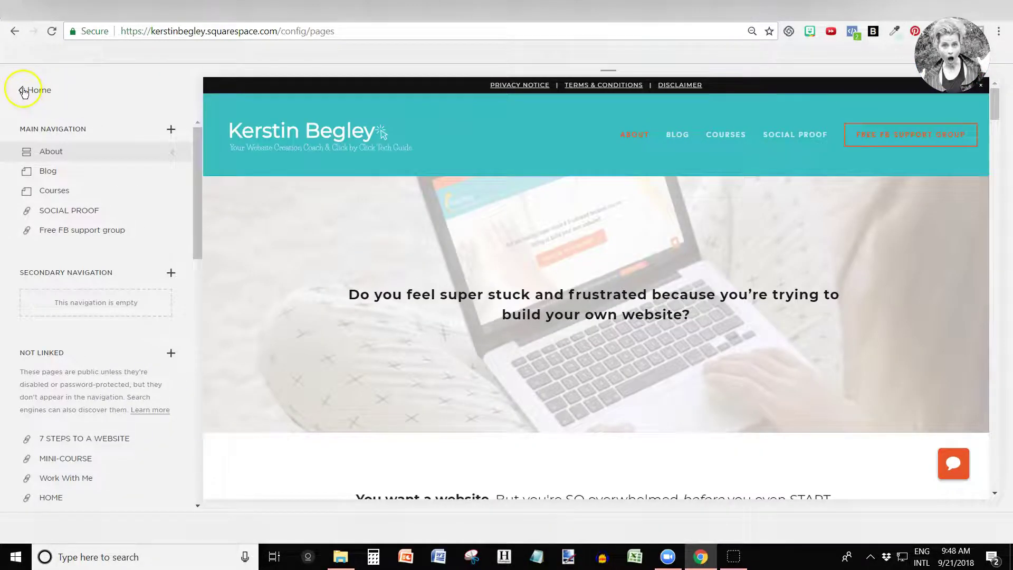
Step: Enable Image Block Animations under Settings > Circle Labs, then return to the Settings list
left_click(20, 91)
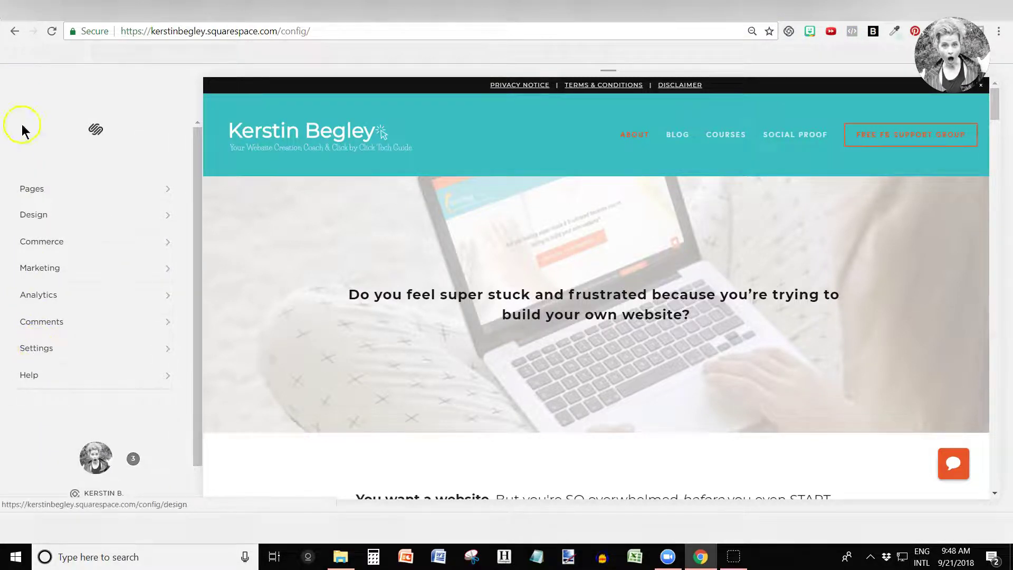
left_click(40, 355)
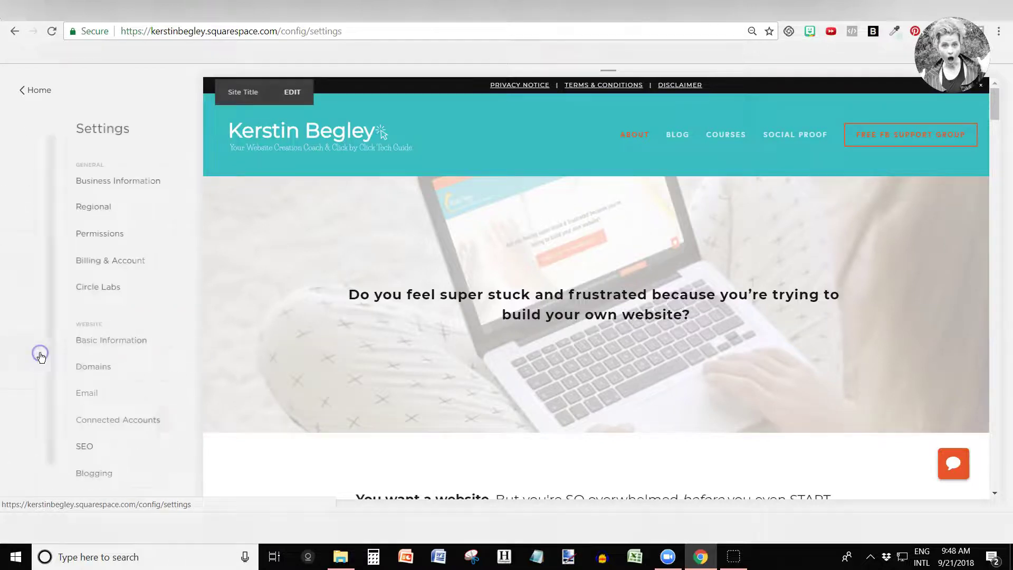
left_click(57, 291)
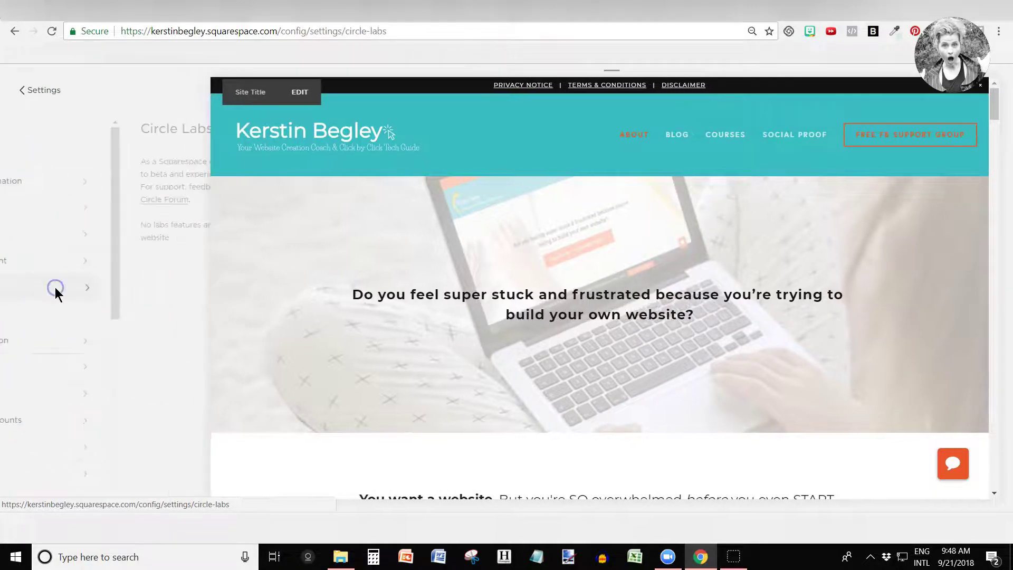
left_click(26, 251)
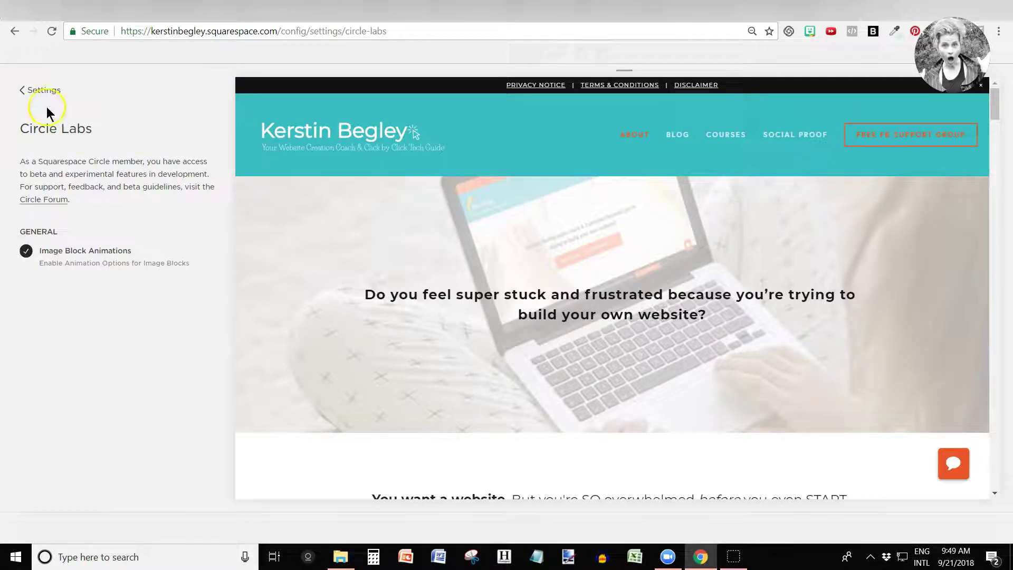
left_click(19, 92)
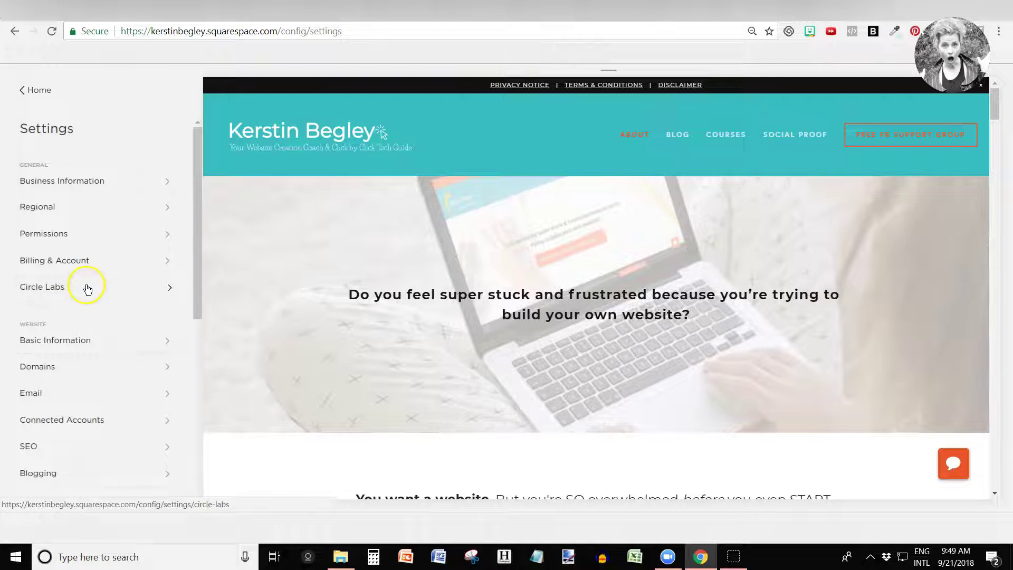